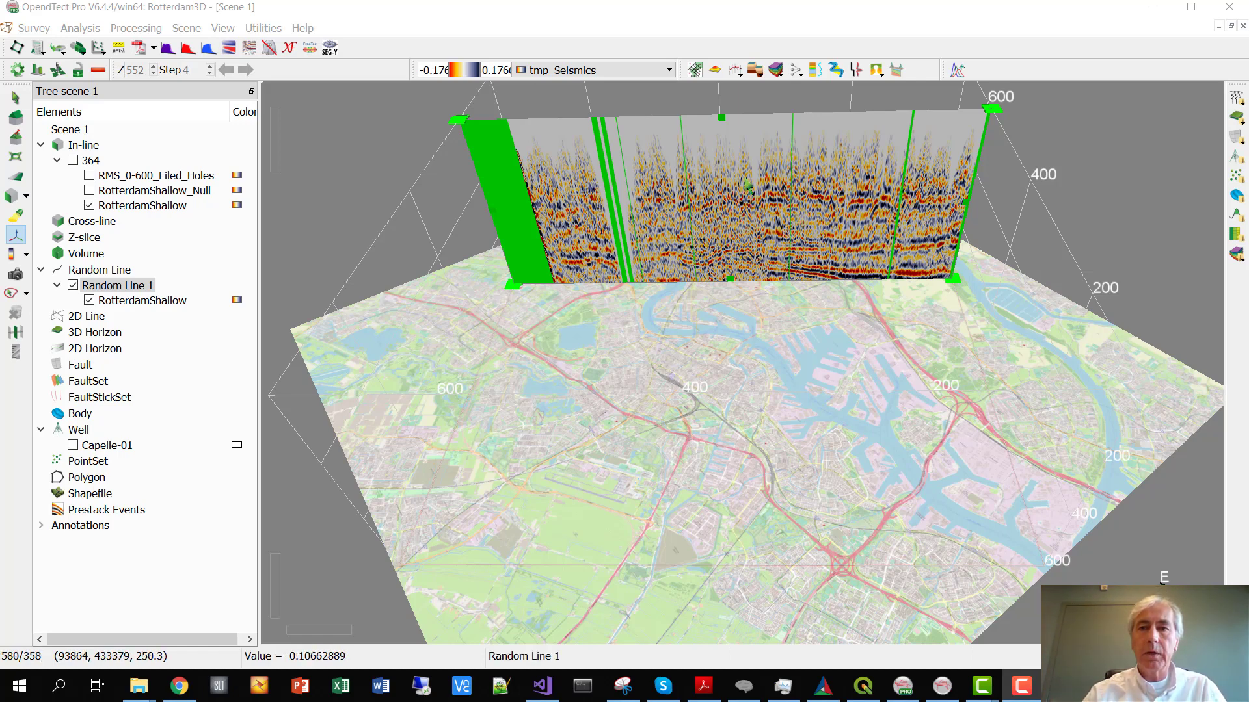
Drag Random Line 1 to a new inline position across the Rotterdam map.
left_click(753, 184)
left_click_drag(751, 185, 753, 218)
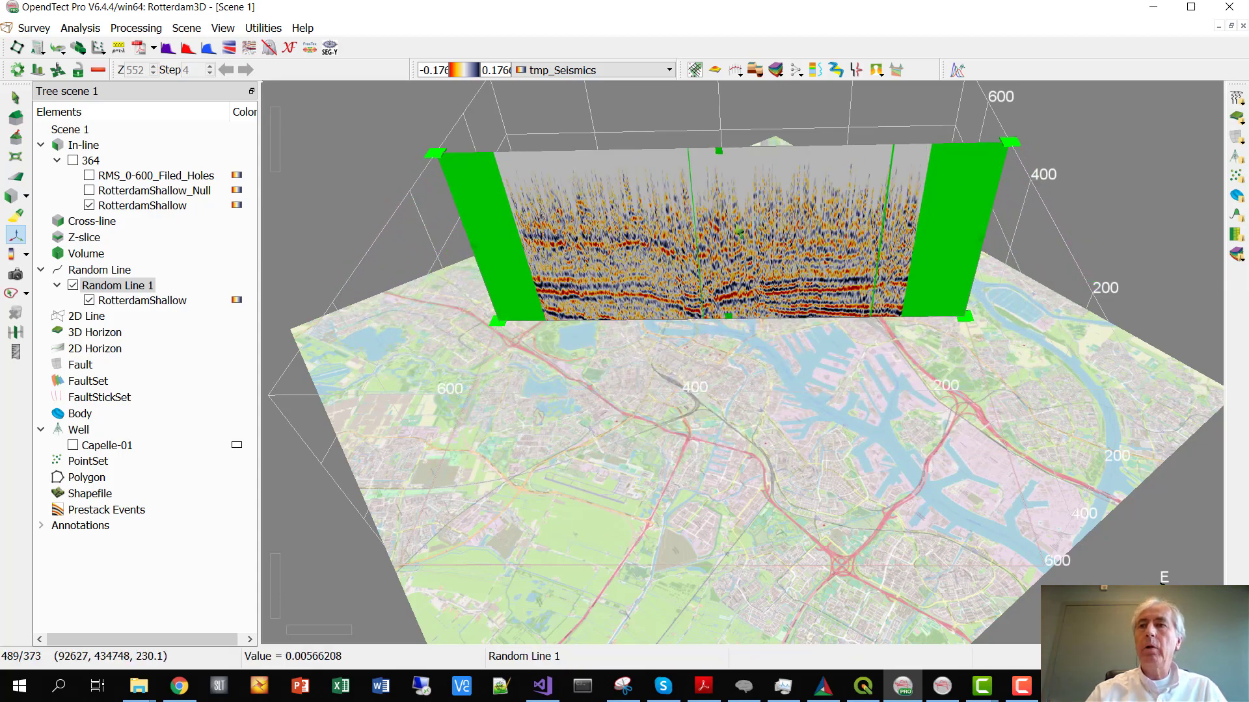
left_click(1237, 98)
left_click(1154, 133)
left_click(512, 257)
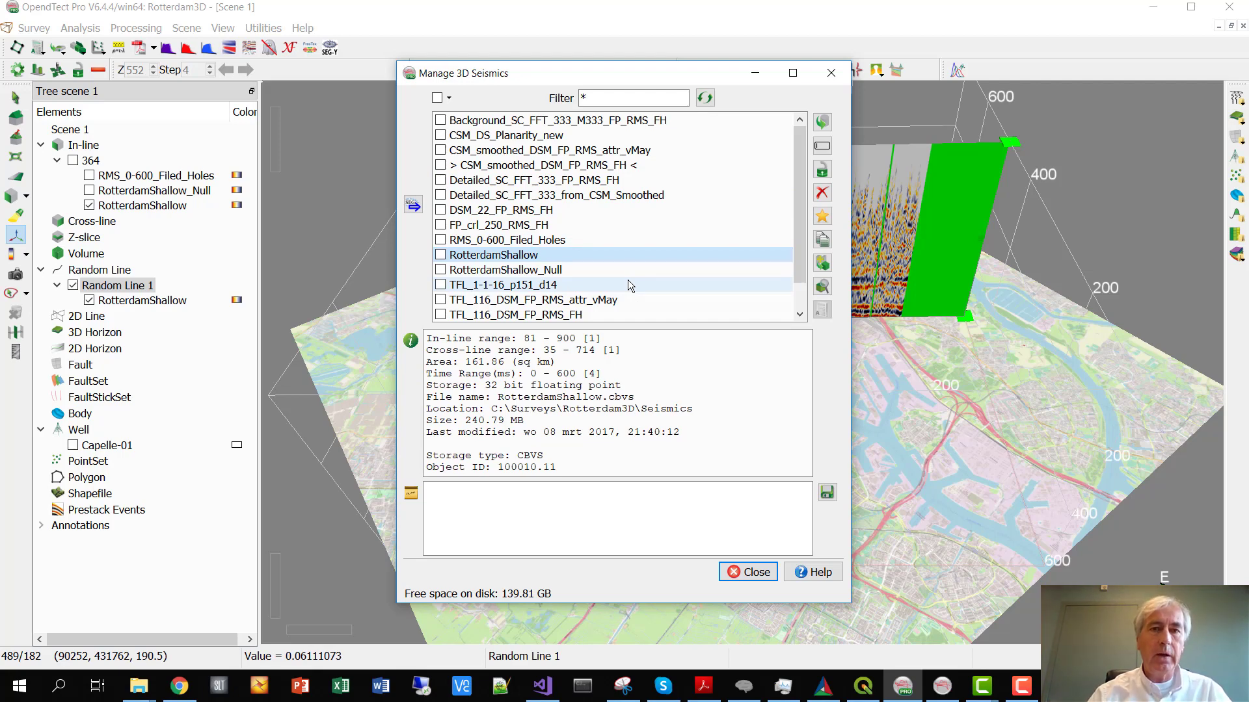
left_click(823, 241)
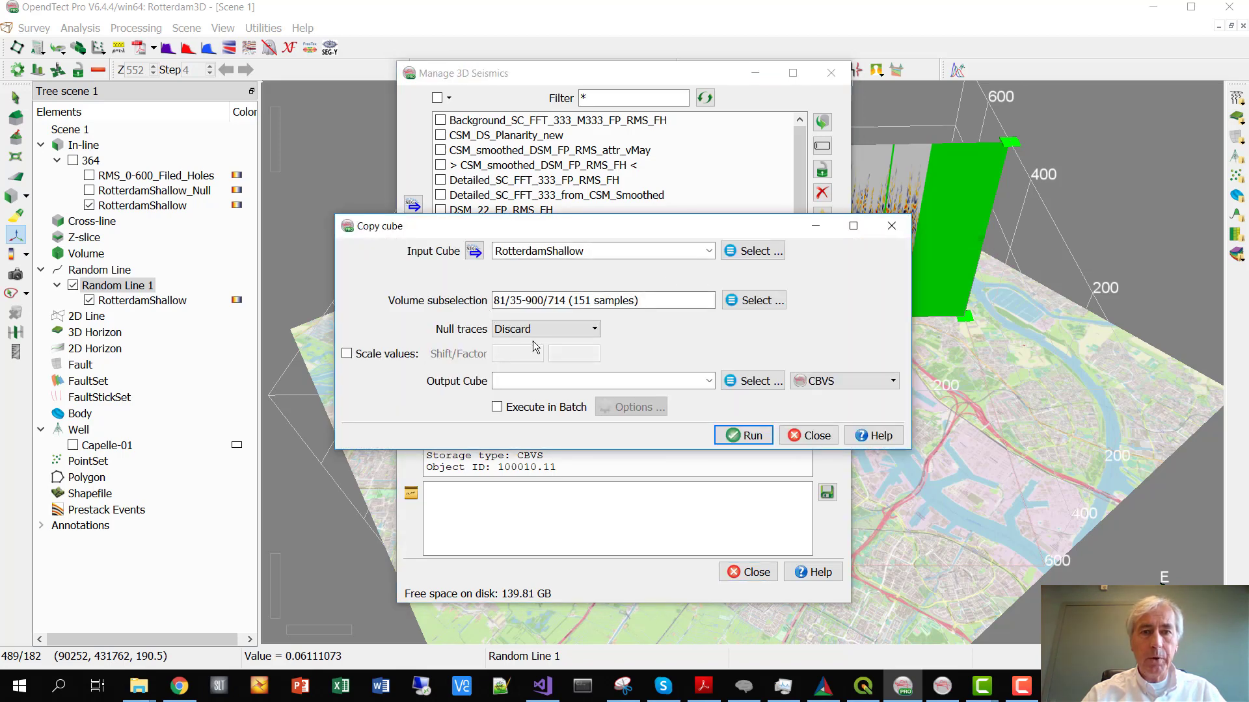
left_click(531, 329)
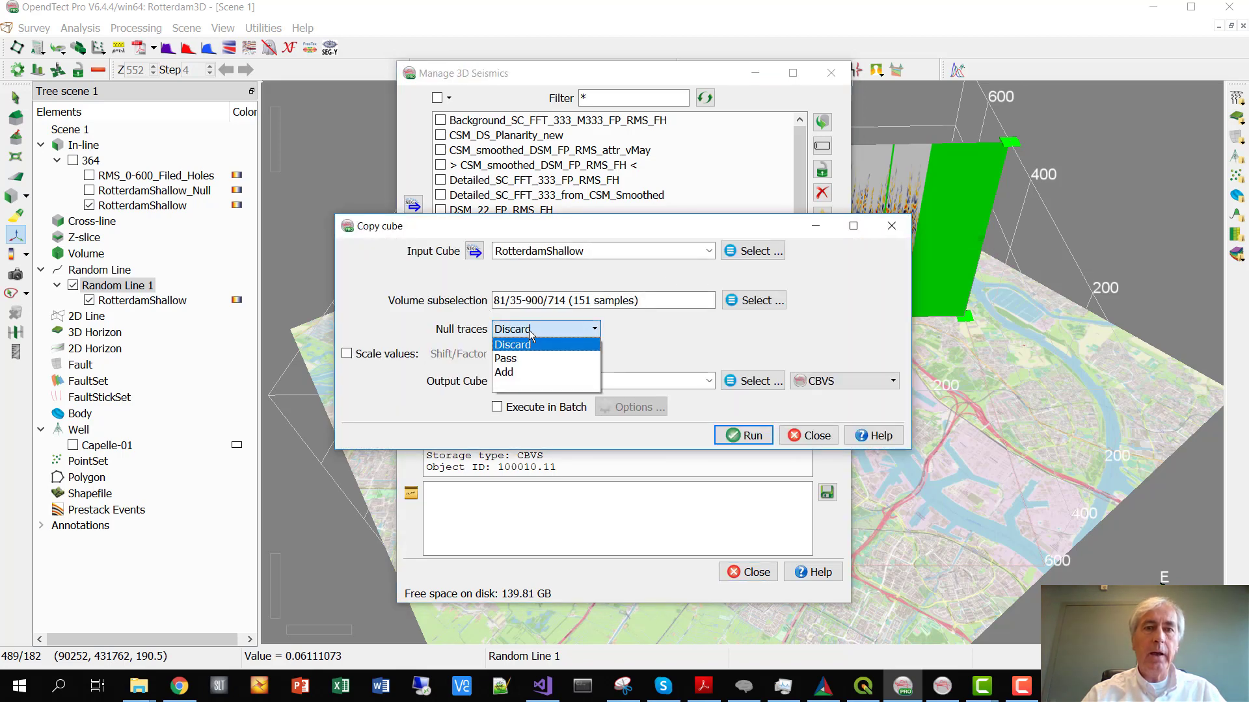
left_click(518, 373)
left_click(509, 383)
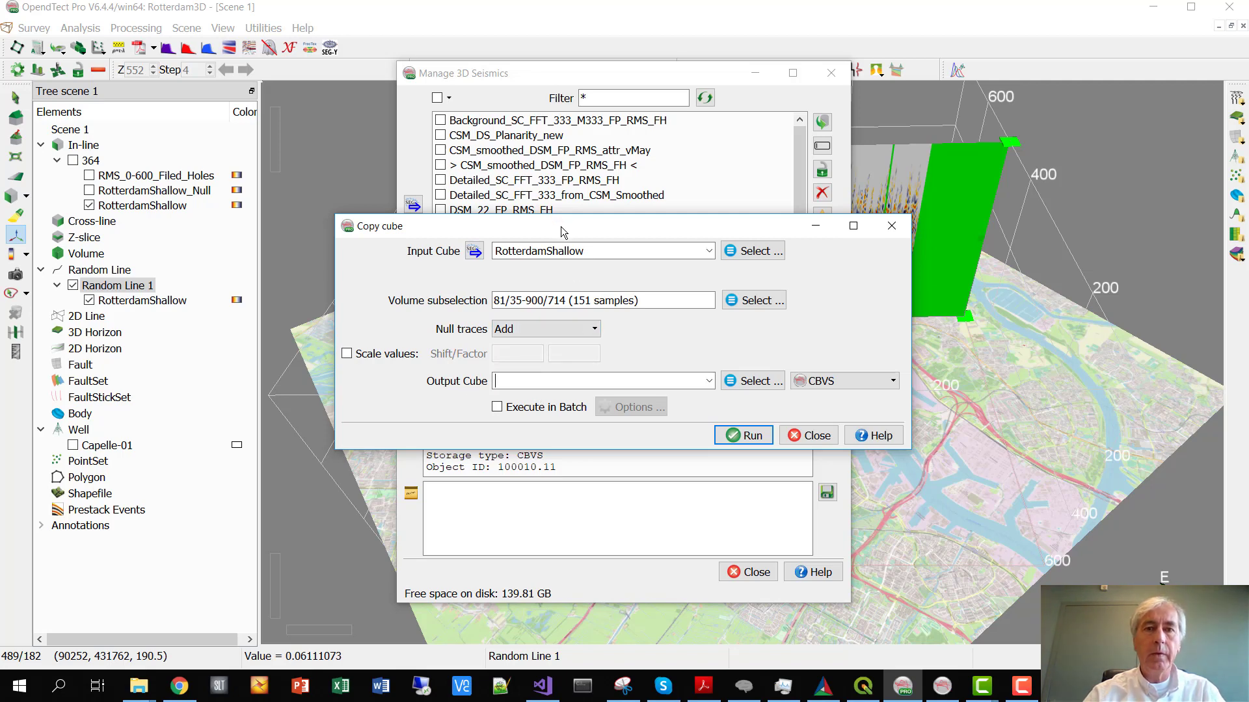
left_click_drag(561, 226, 796, 305)
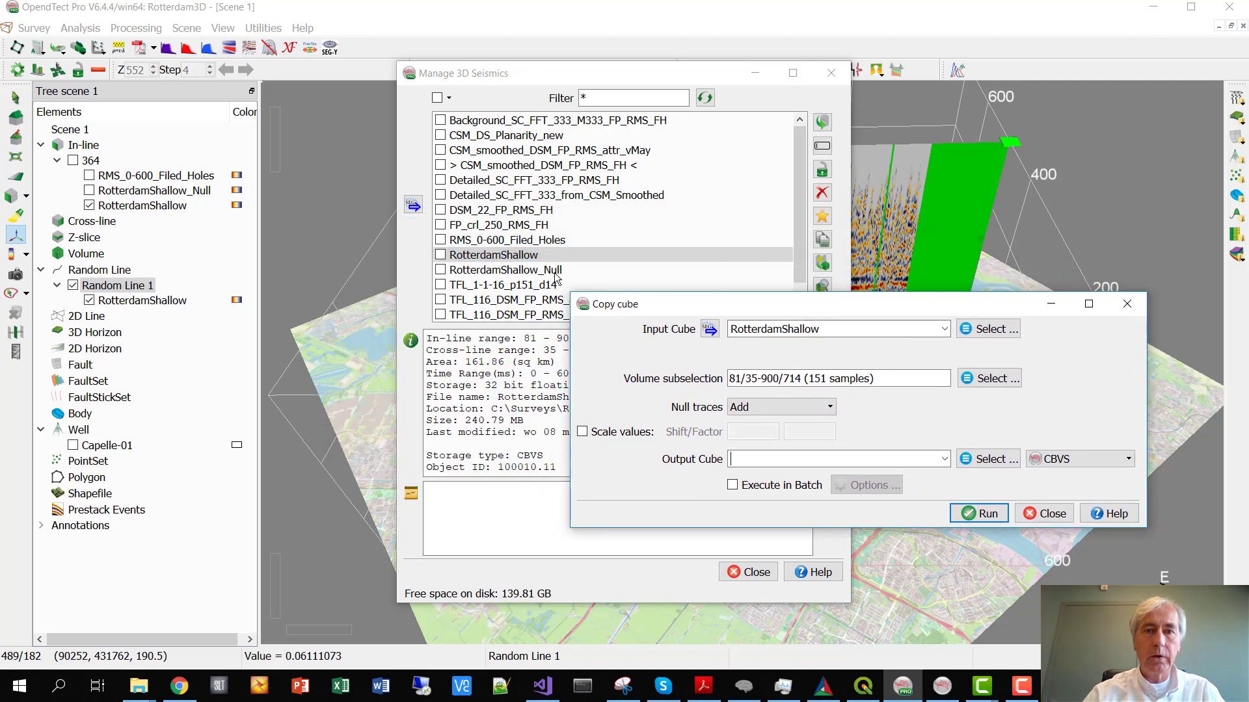
left_click(1049, 515)
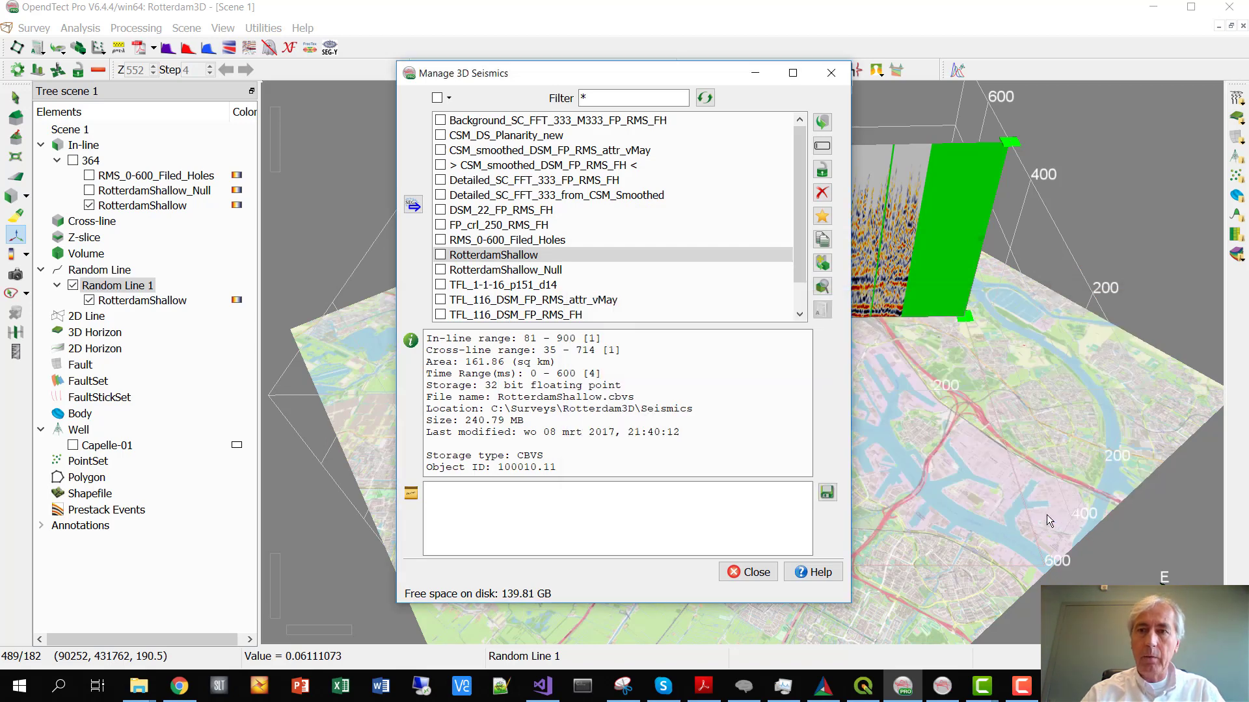
left_click(749, 574)
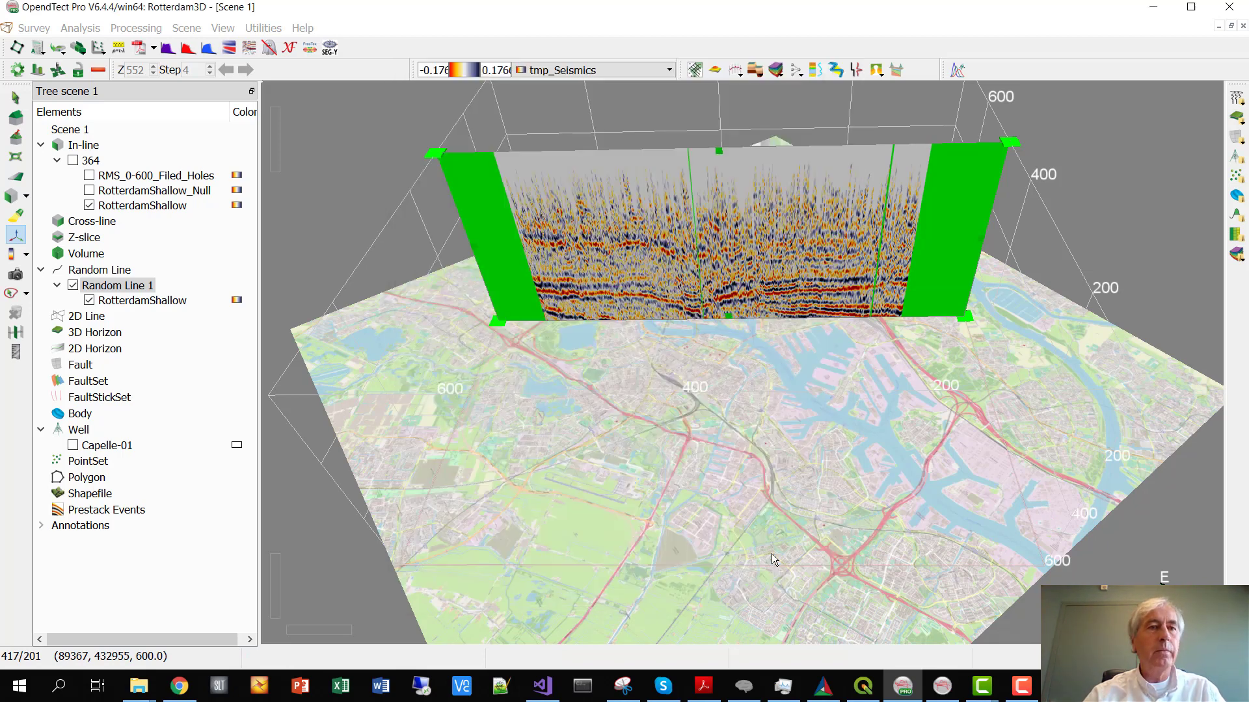
Swap Random Line 1 for in-line 364, tilt and zoom toward it, and show RotterdamShallow_Null on it.
left_click(72, 286)
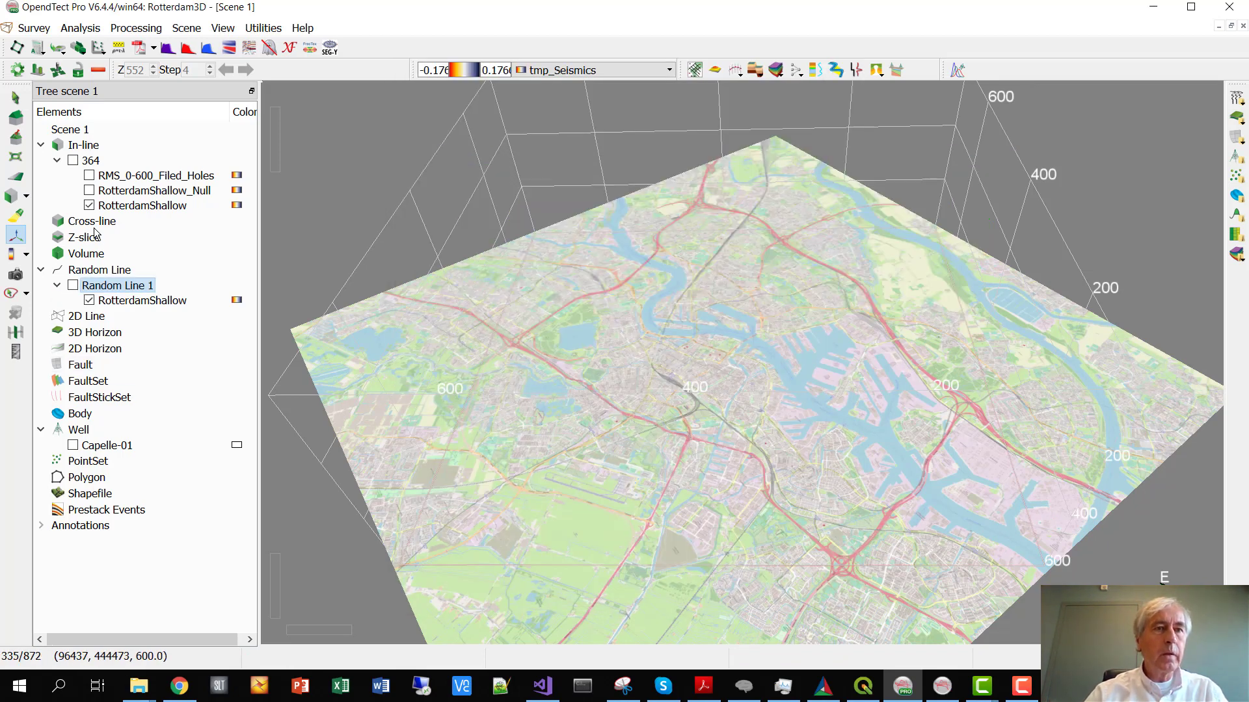
left_click(73, 161)
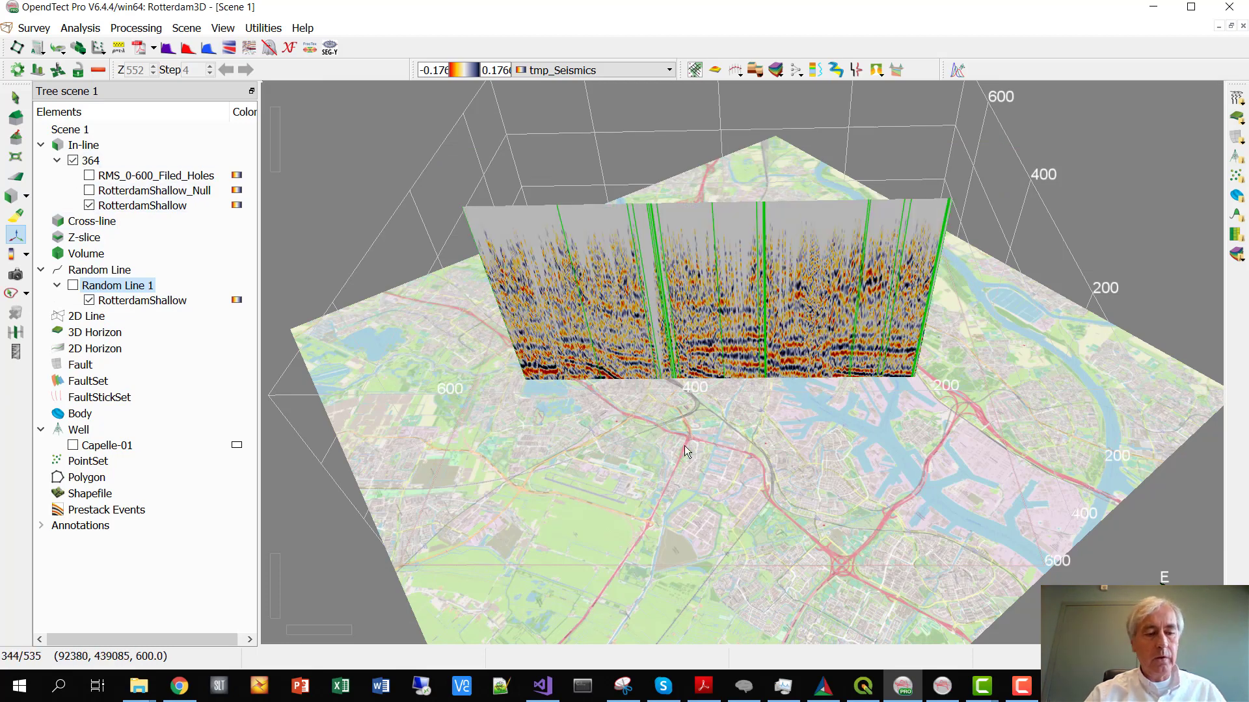
left_click_drag(779, 536, 740, 354)
scroll(739, 354, "up", 8)
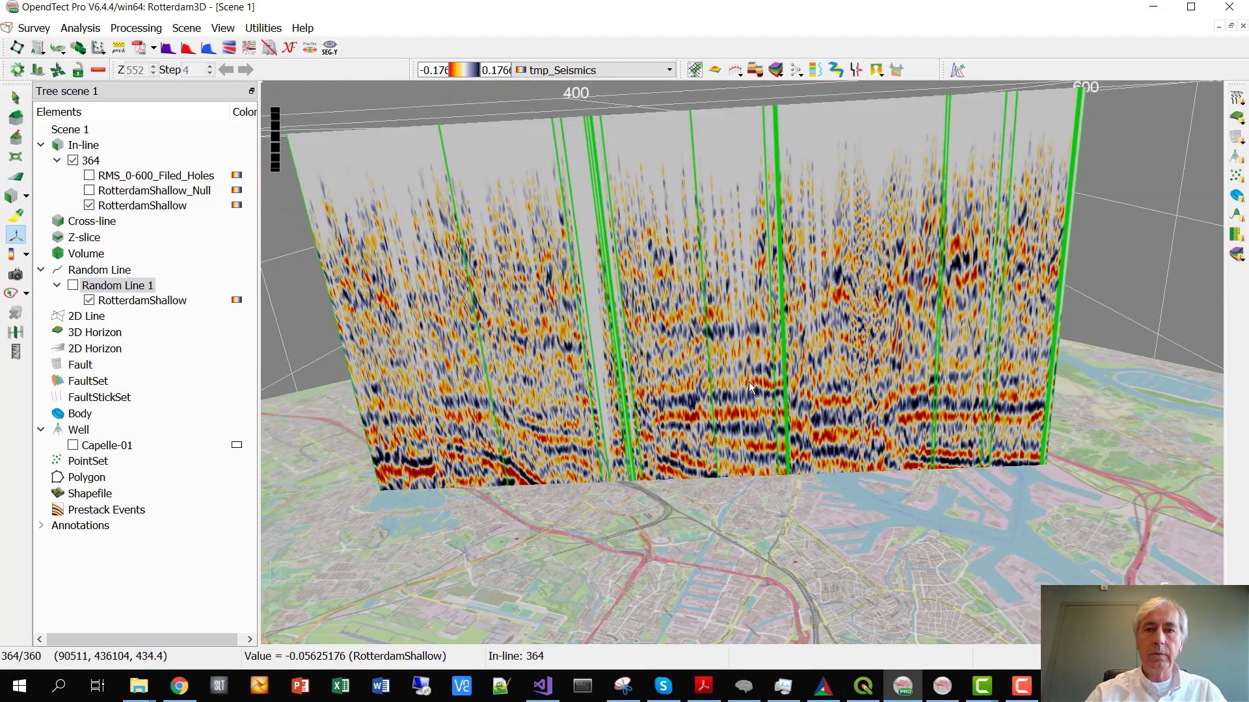
left_click(89, 191)
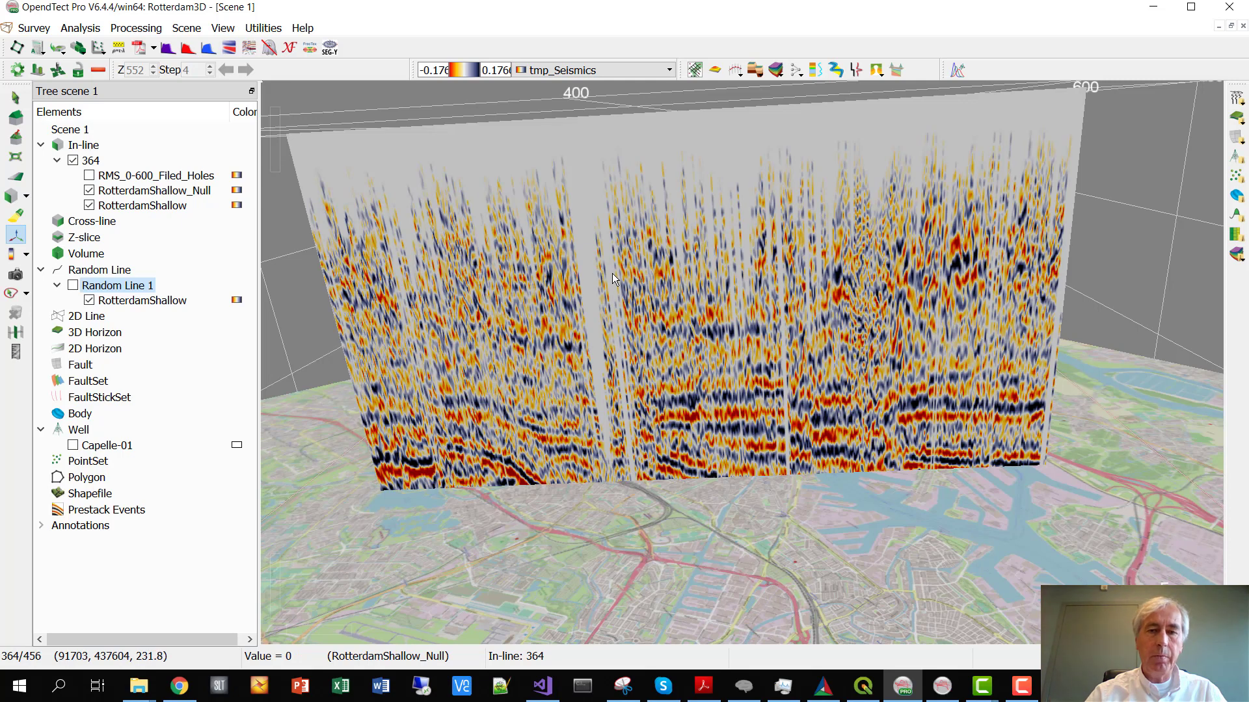
left_click(619, 306)
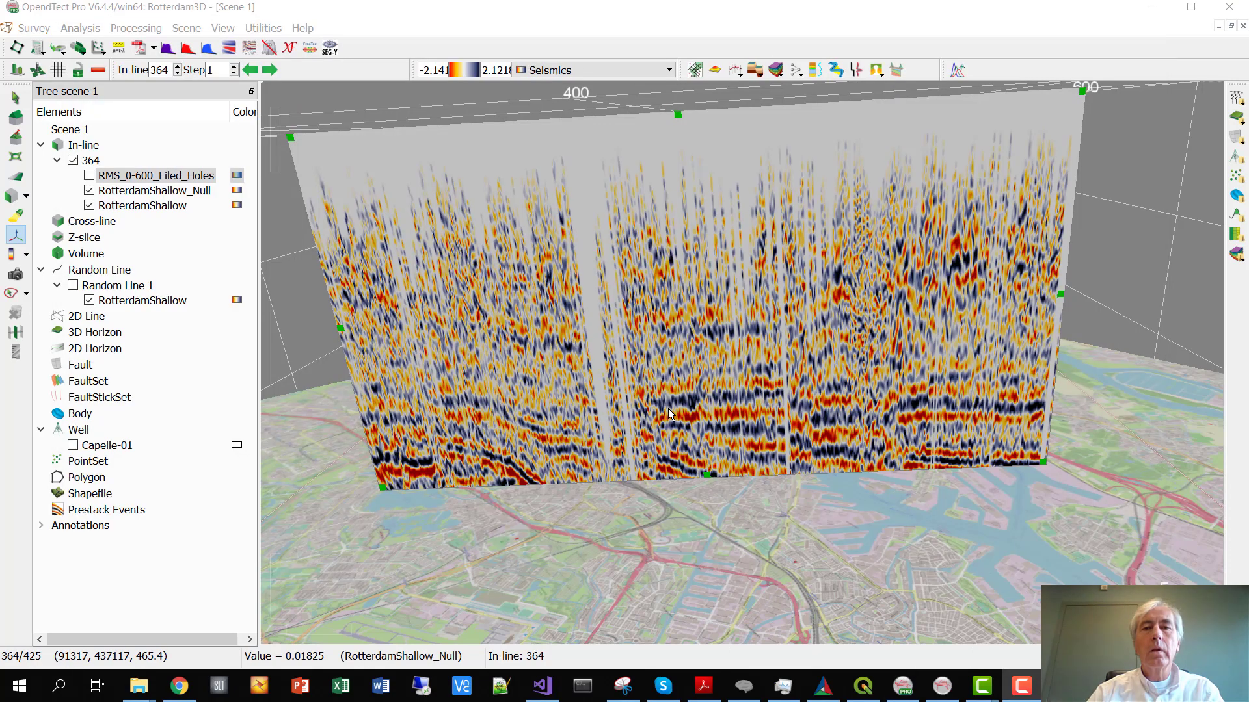
Open the 3D Fill_holes attribute set and view the Average attribute's 4×4 volume-statistics definition.
left_click(38, 50)
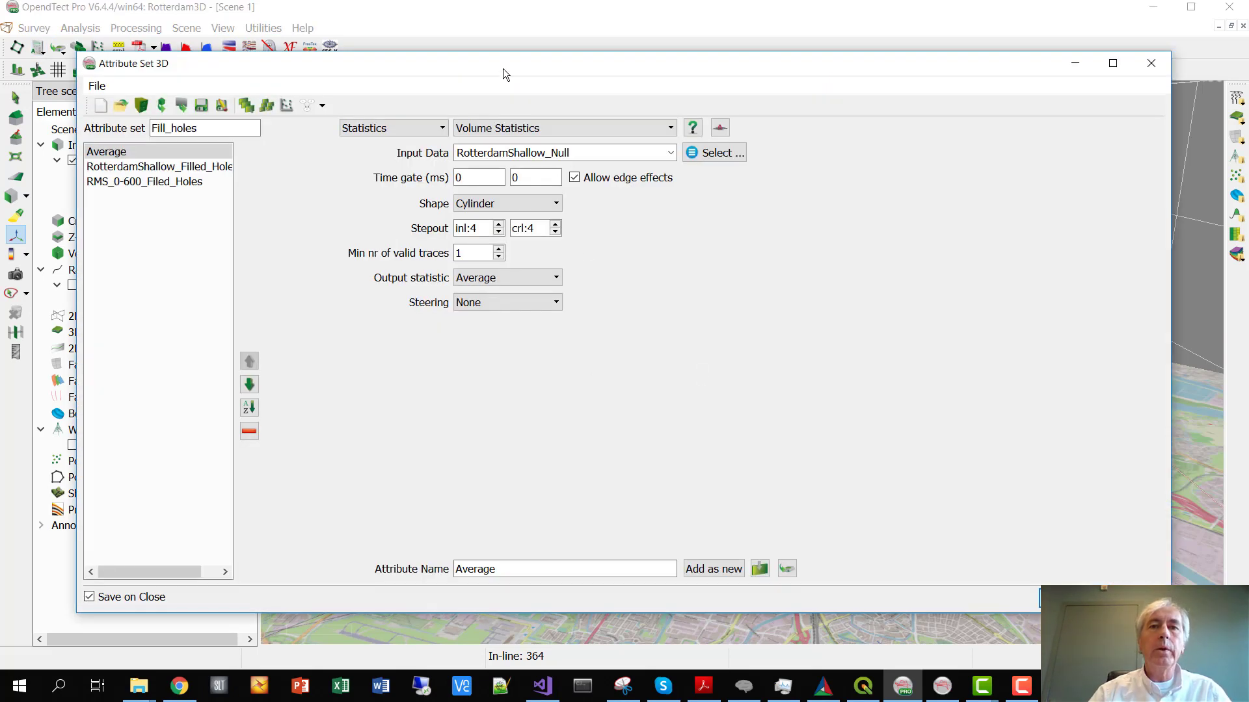
left_click_drag(501, 60, 562, 100)
left_click(180, 195)
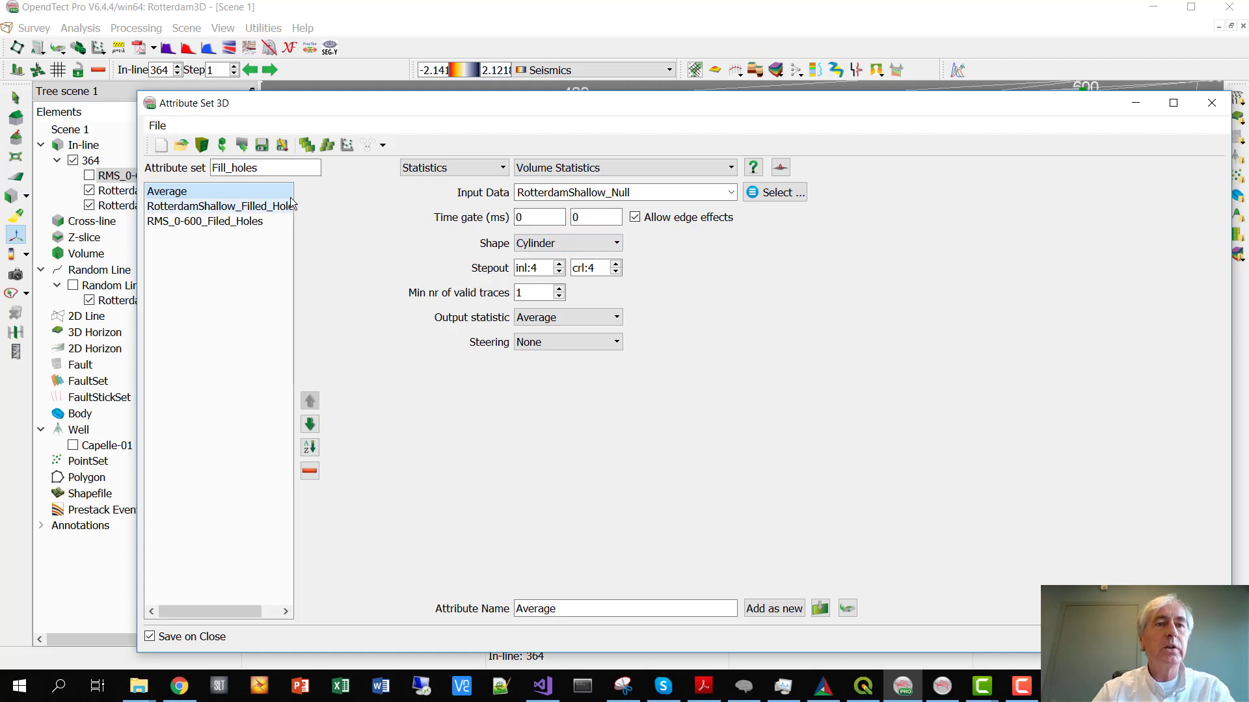
Review RotterdamShallow_Filled_Holes and RMS_0-600_Filed_Holes, close the attribute set, and show RotterdamShallow_Null.
left_click(215, 208)
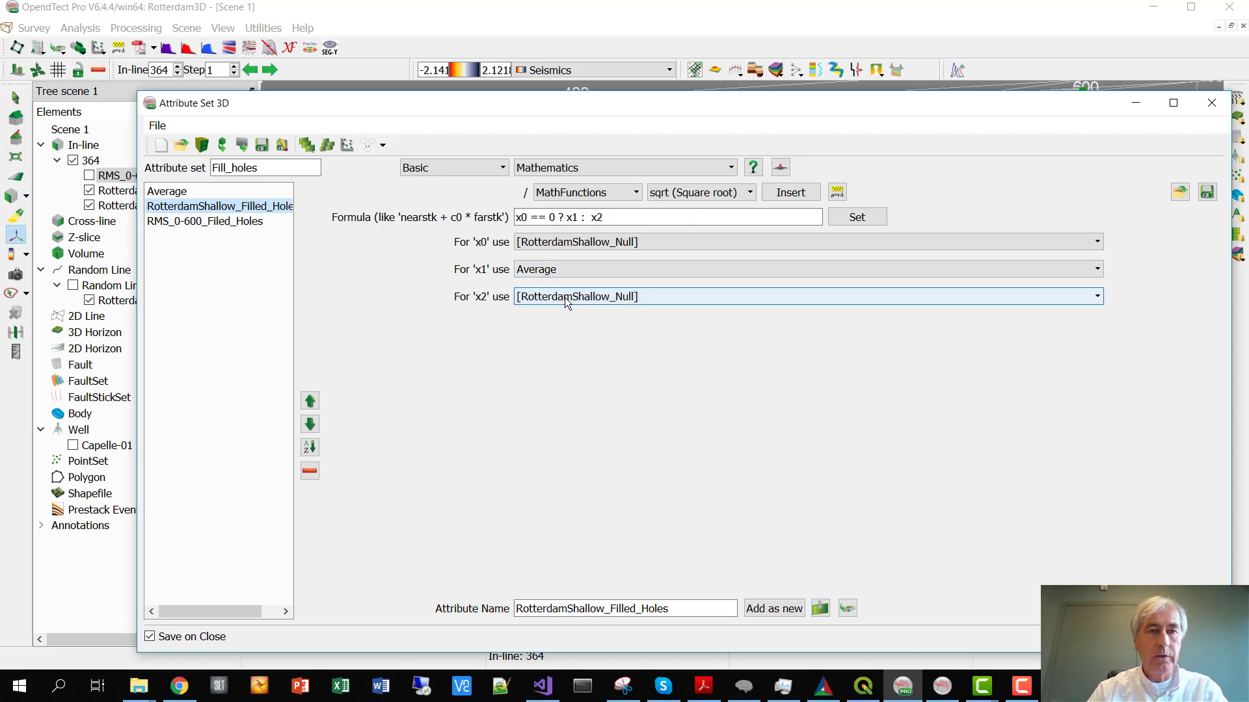
left_click(236, 225)
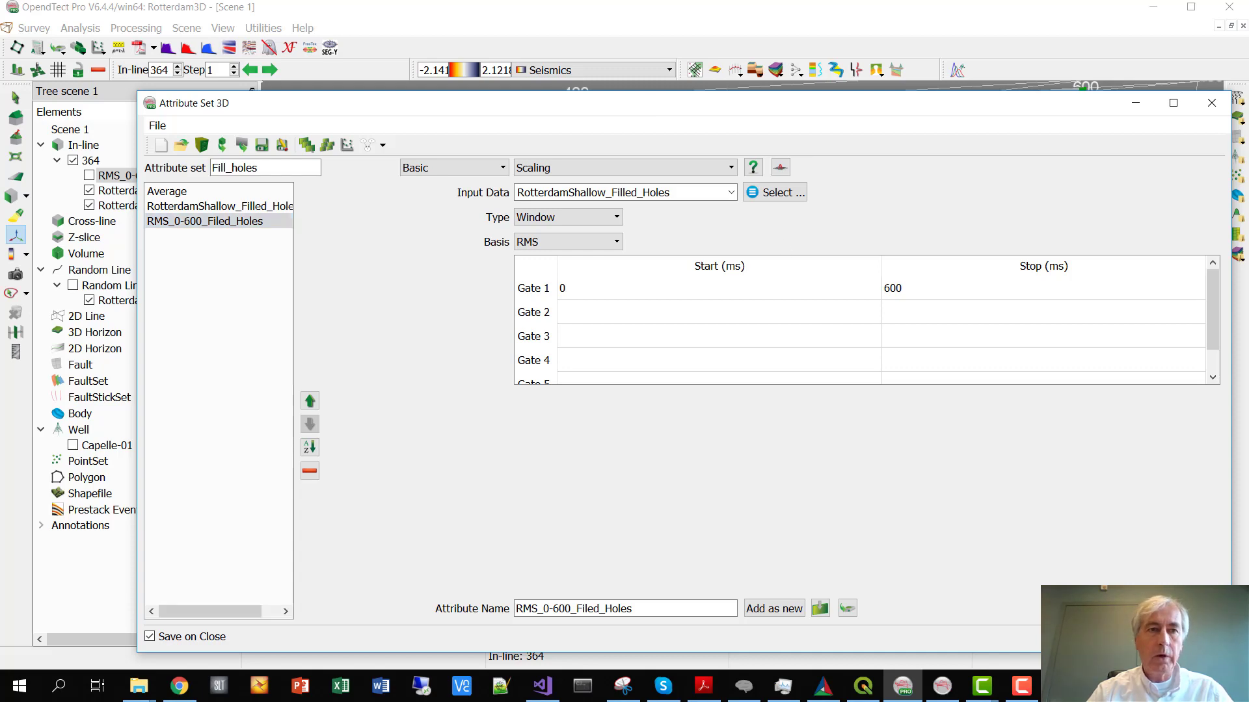
left_click(1211, 103)
left_click(90, 190)
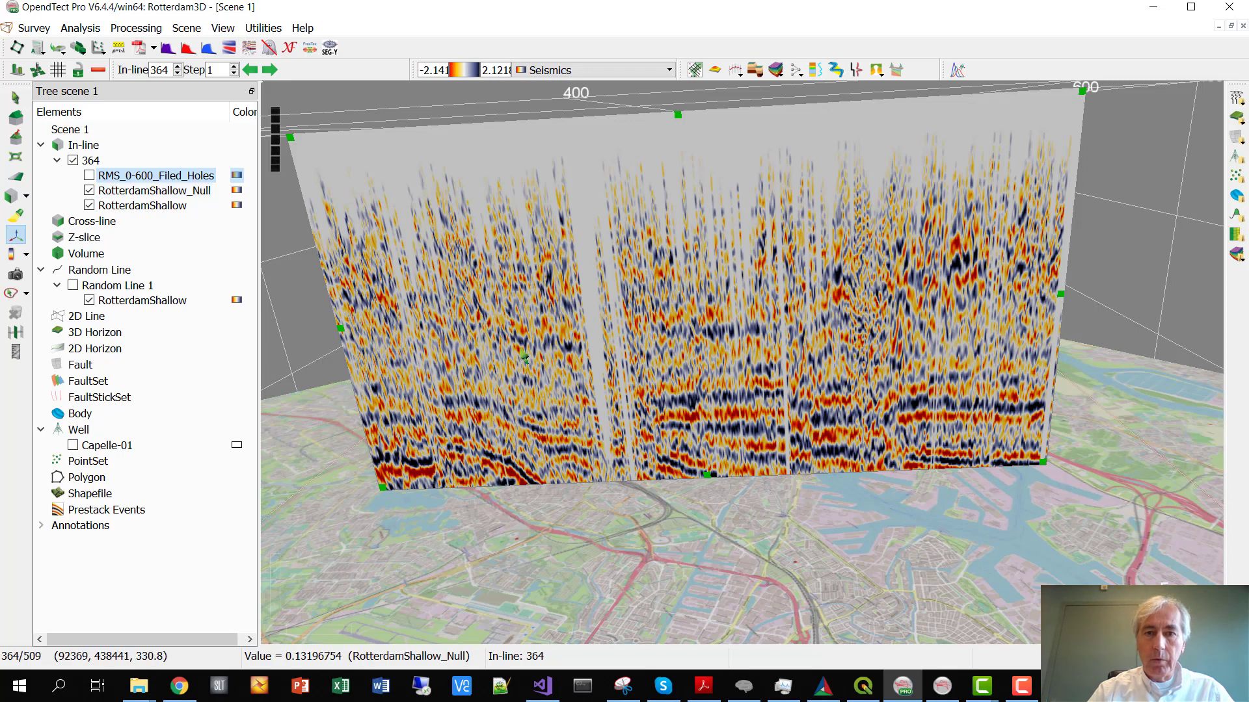
Display RMS_0-600_Filed_Holes instead of RotterdamShallow_Null, toggling it repeatedly to compare the filled gaps.
left_click(89, 177)
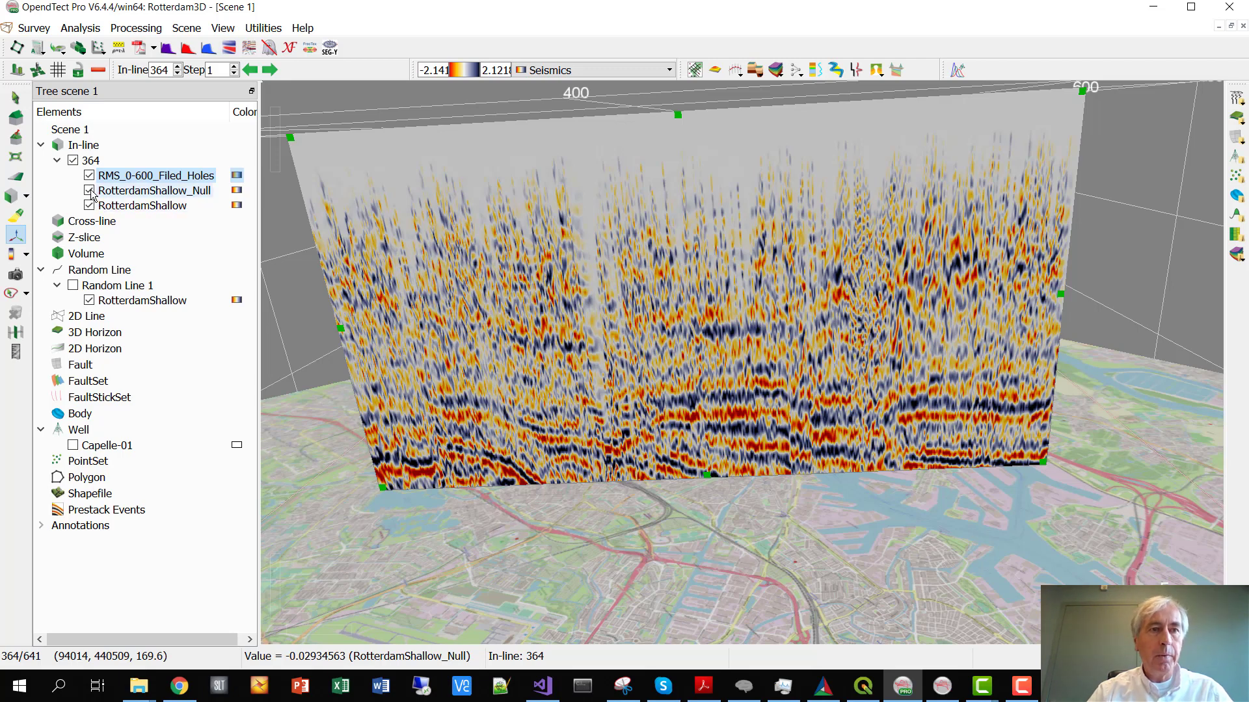
left_click(90, 192)
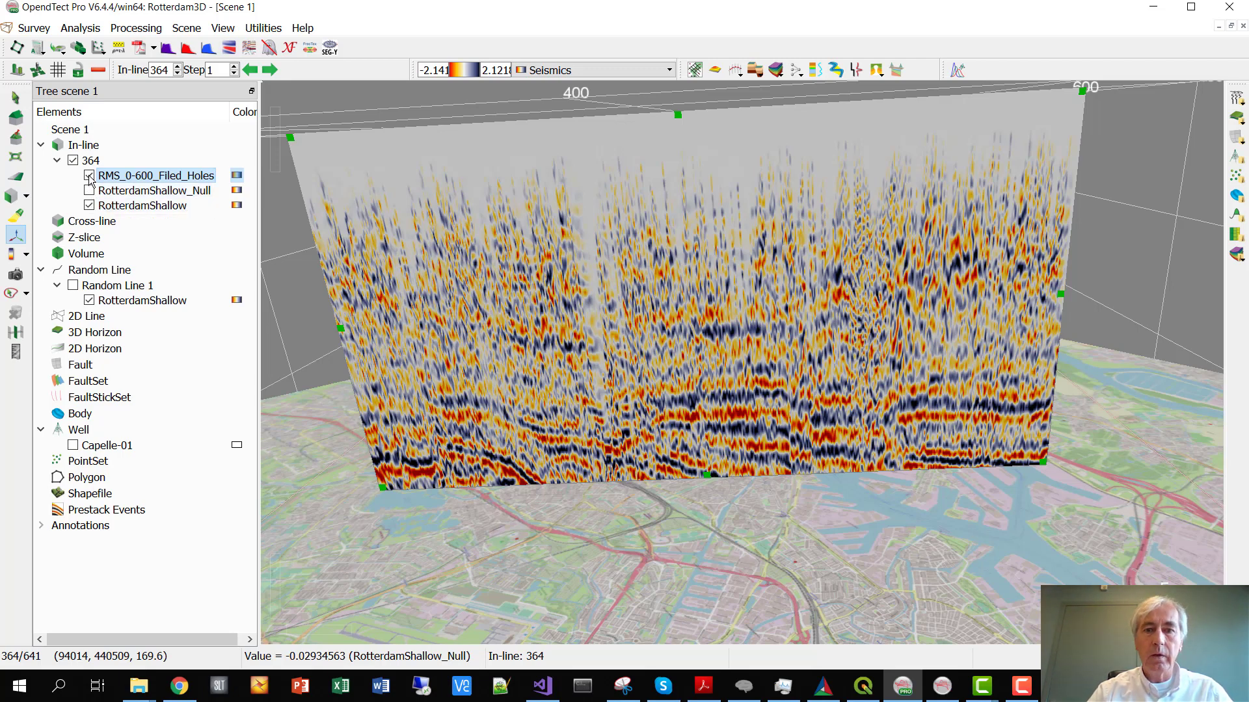
left_click(91, 177)
left_click(90, 177)
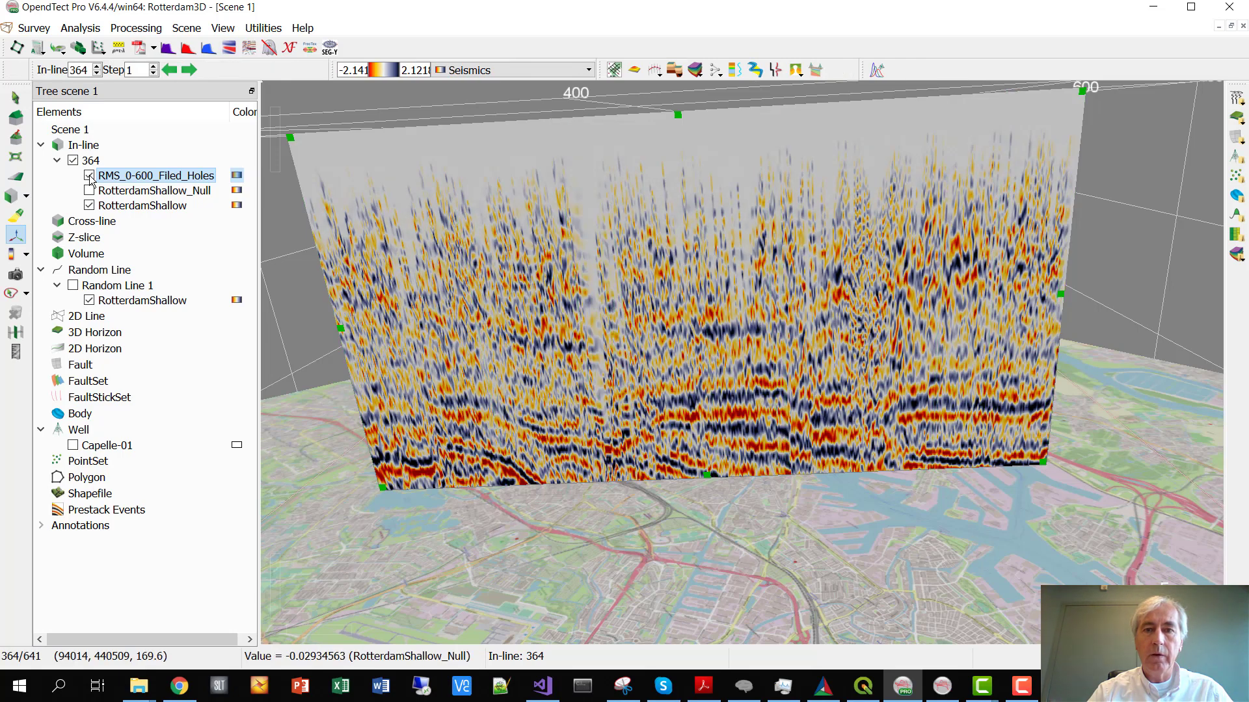
left_click(90, 176)
left_click(90, 177)
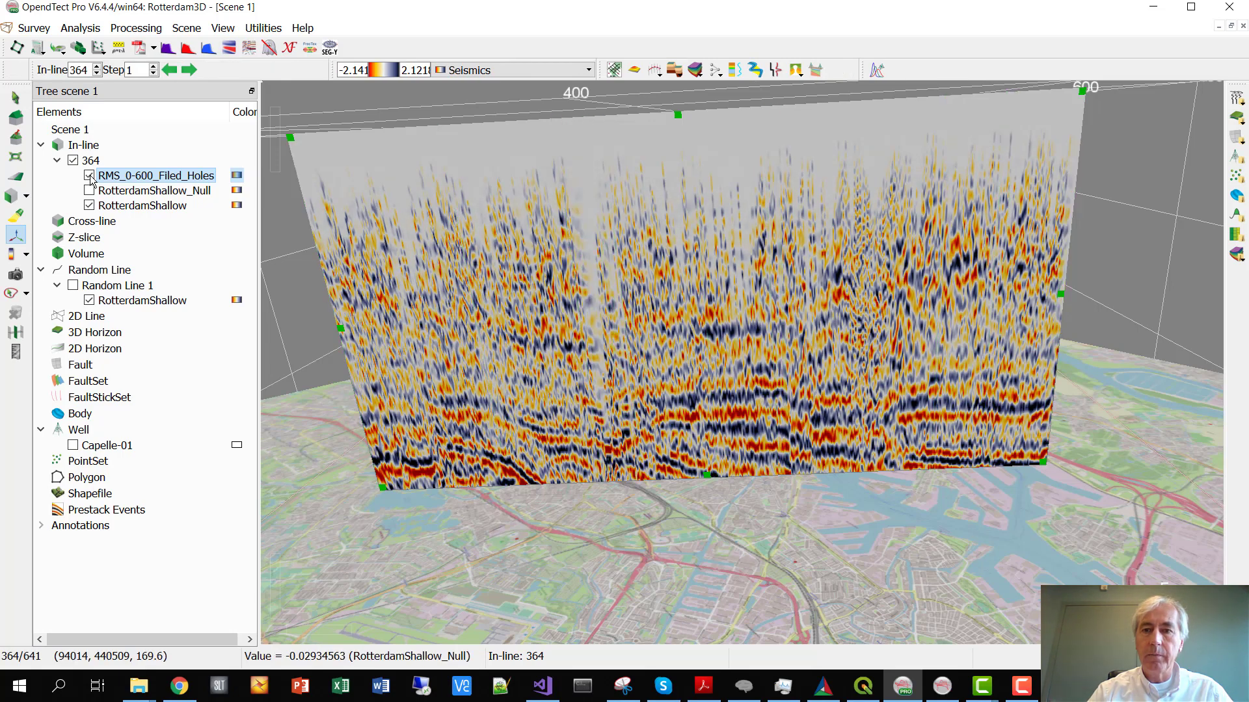
left_click(91, 177)
left_click(90, 177)
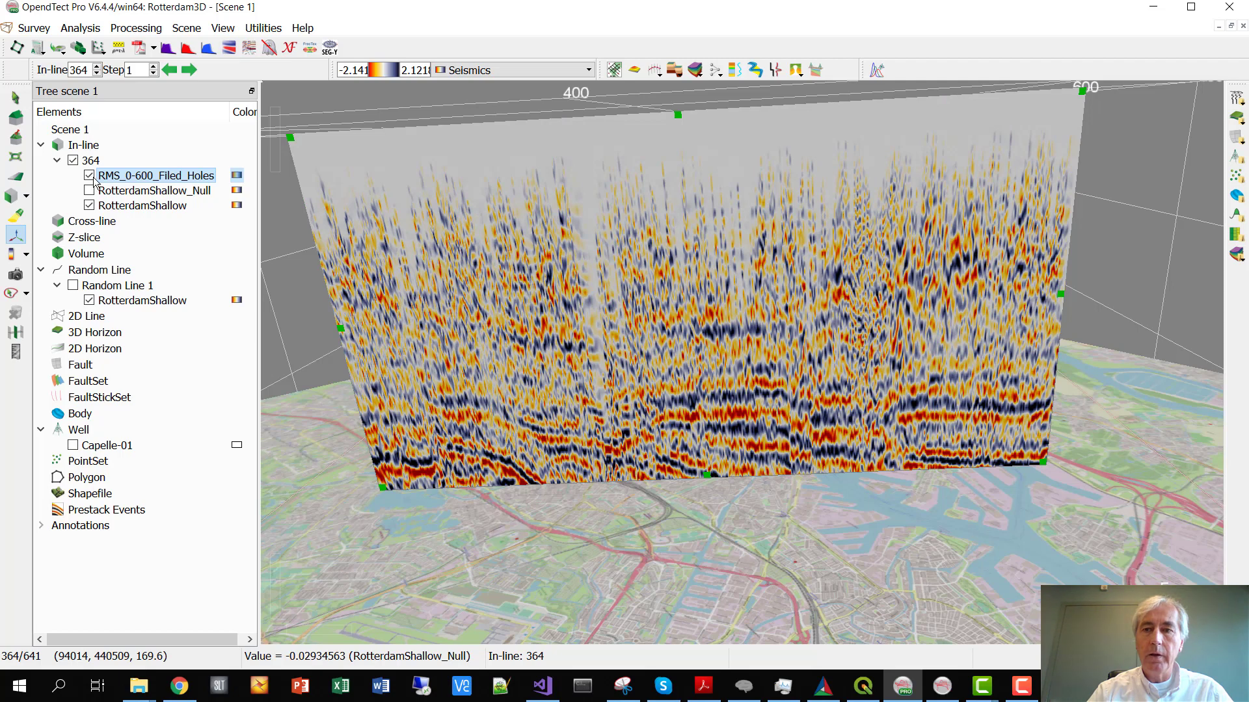